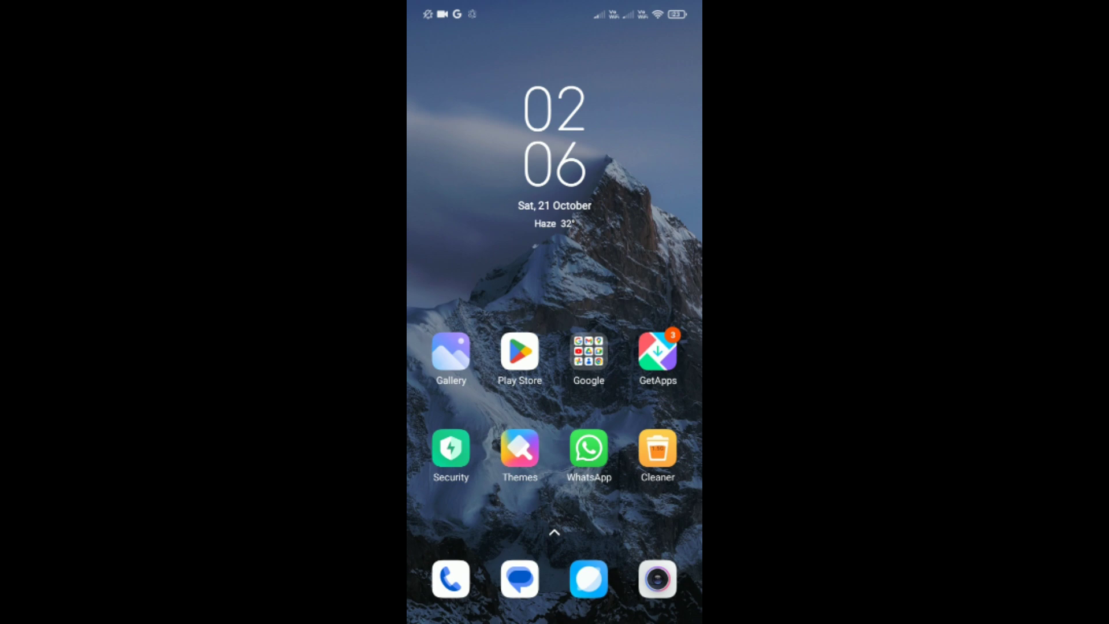
Launch CapCut from the Android home screen's app page.
drag(658, 391, 451, 390)
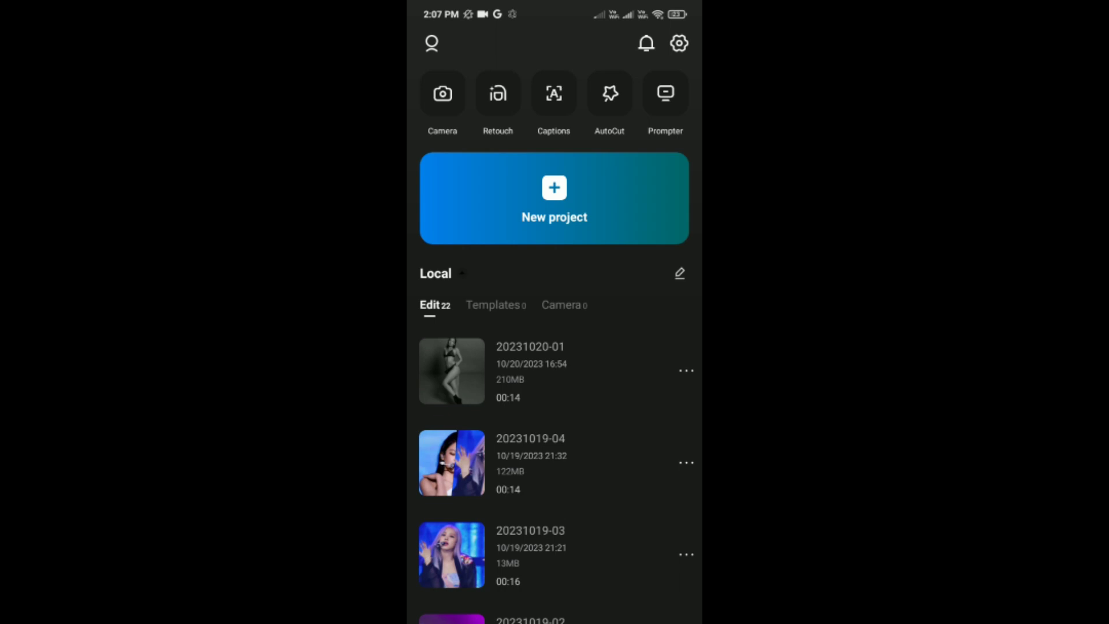
Start a new project and preview a video chosen from the gallery Videos grid.
click(553, 199)
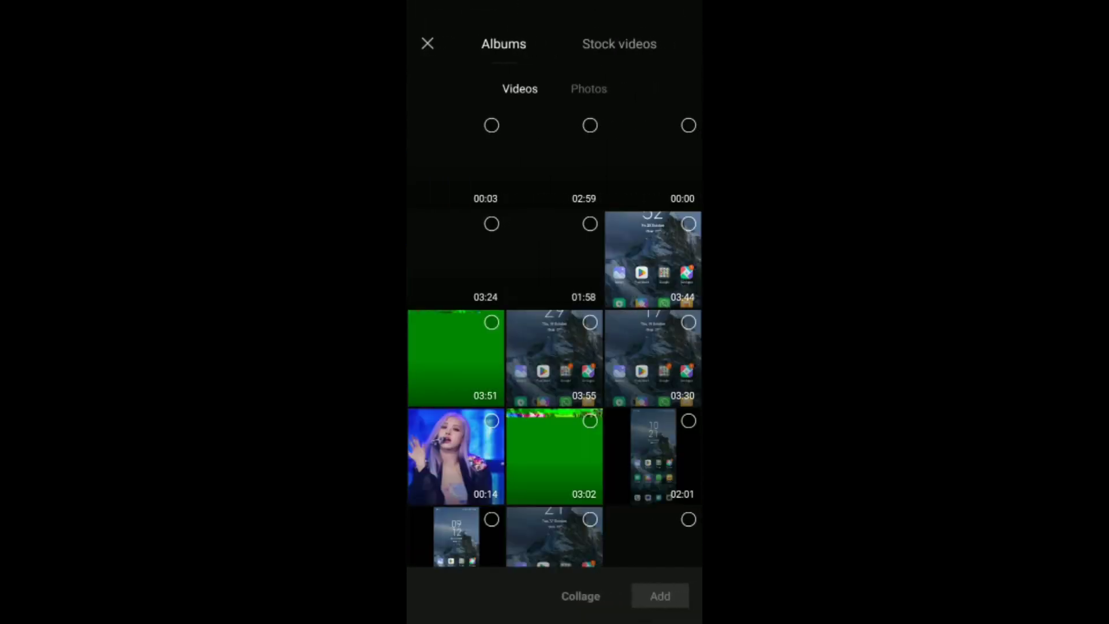
scroll(555, 340, down, 5)
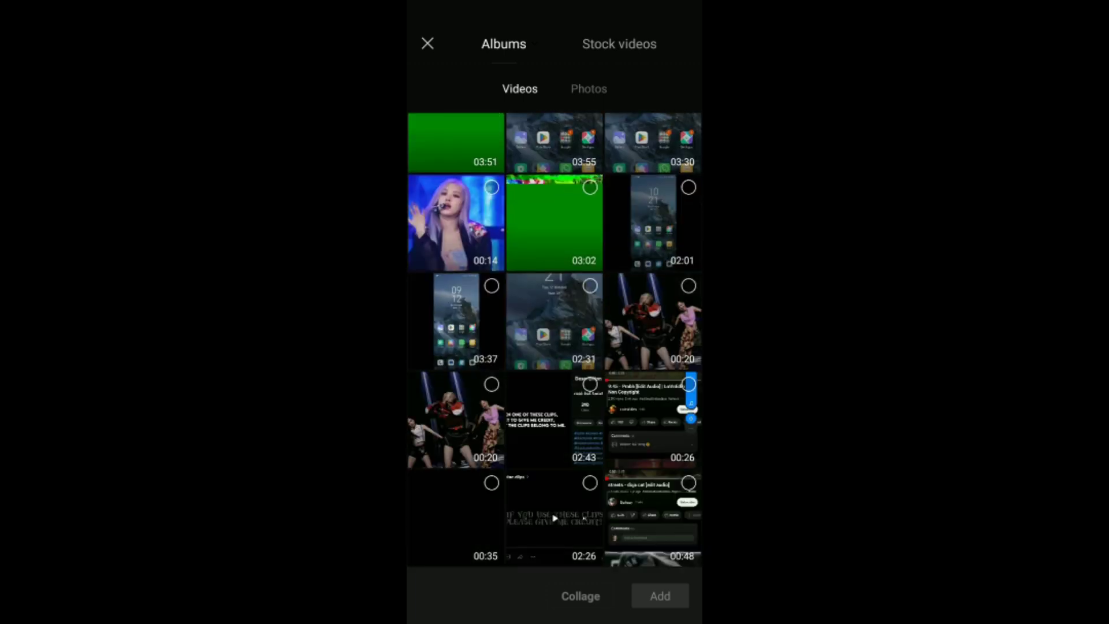
click(543, 227)
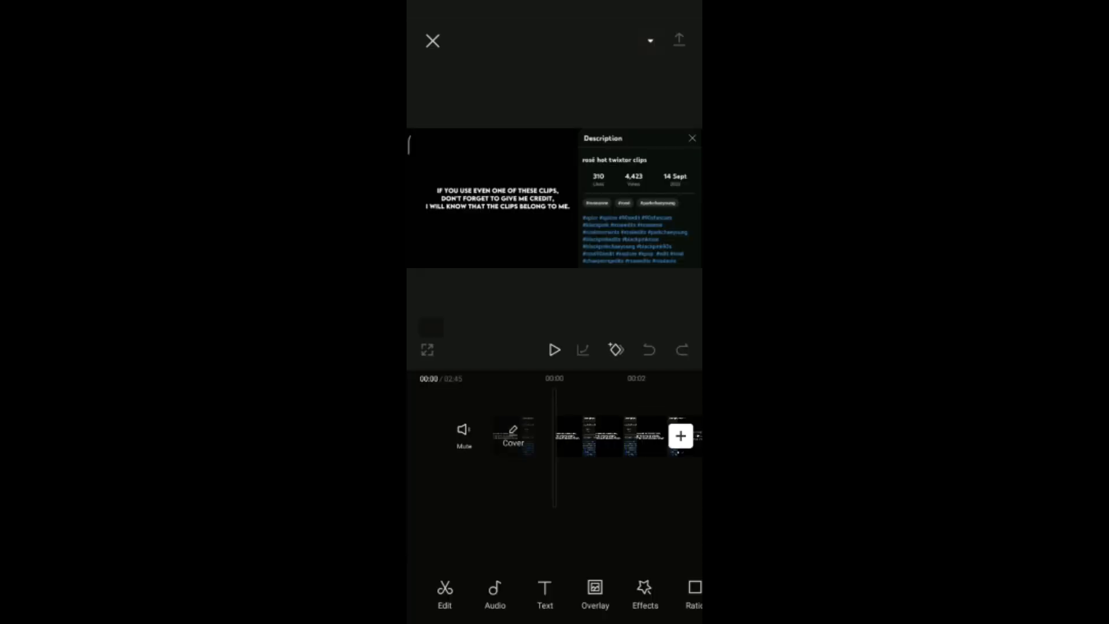
scroll(555, 436, right, 5)
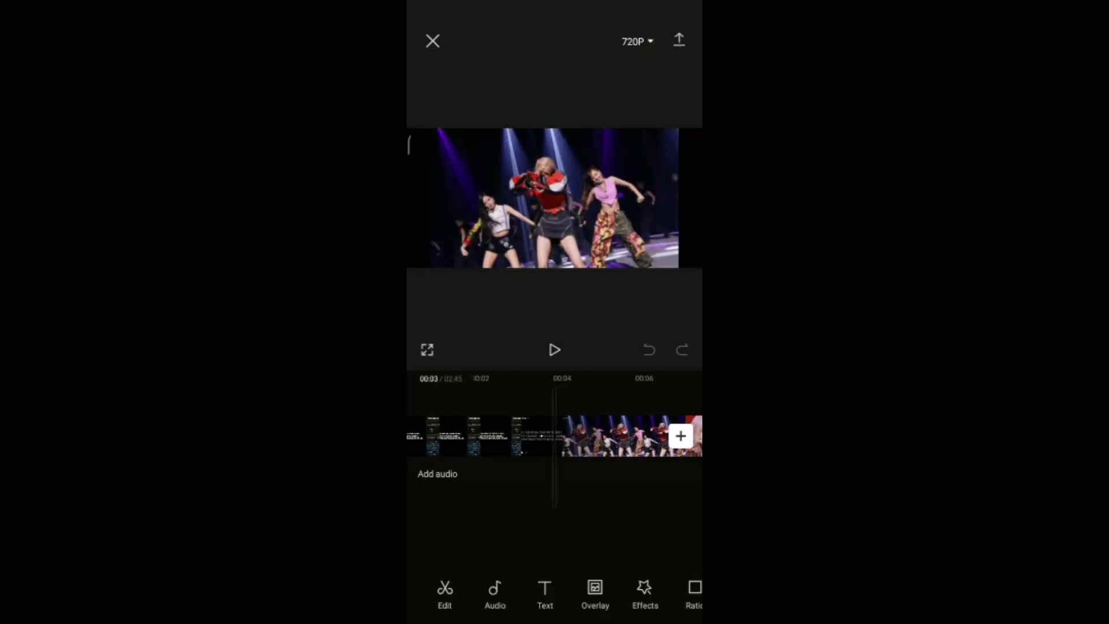
Delete the intro credit-text clip from the timeline, then select the dance clip.
click(485, 436)
drag(561, 436, 555, 436)
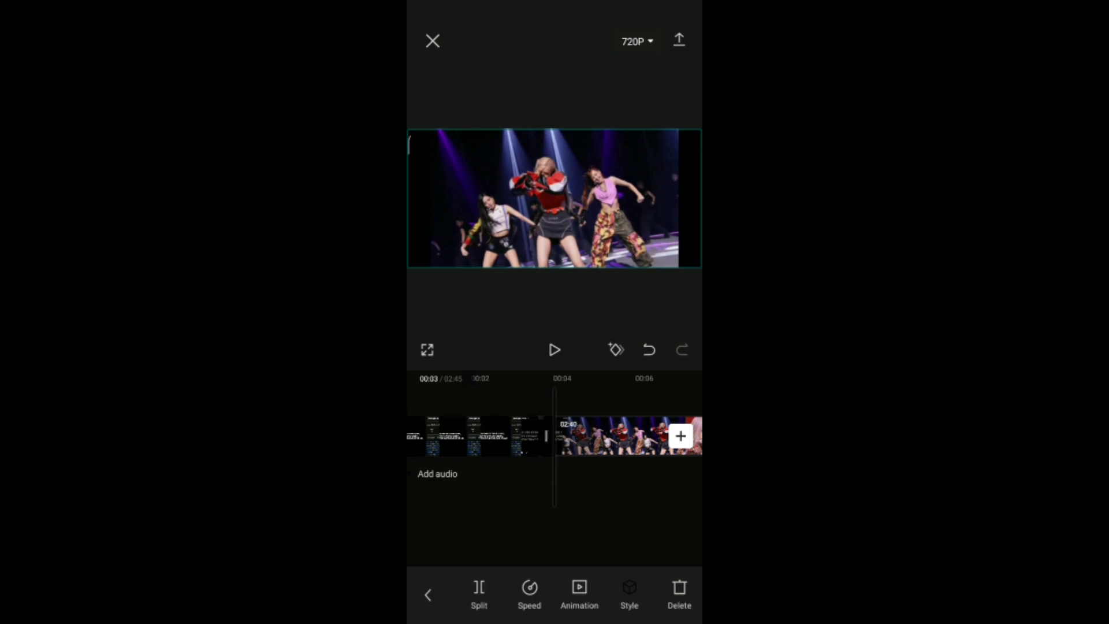
click(680, 594)
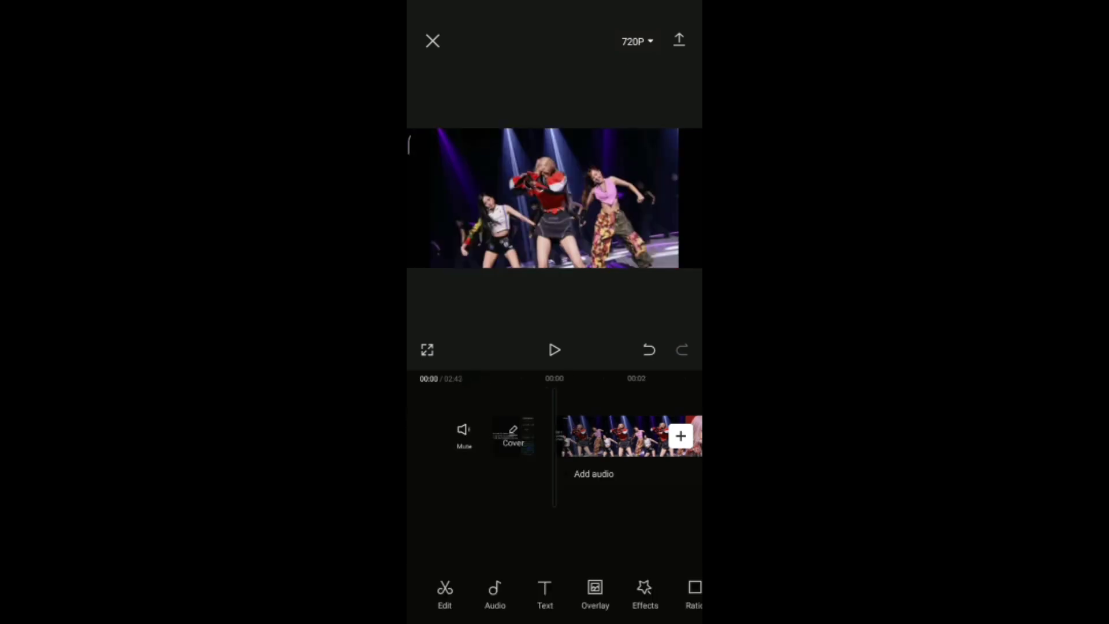
click(619, 435)
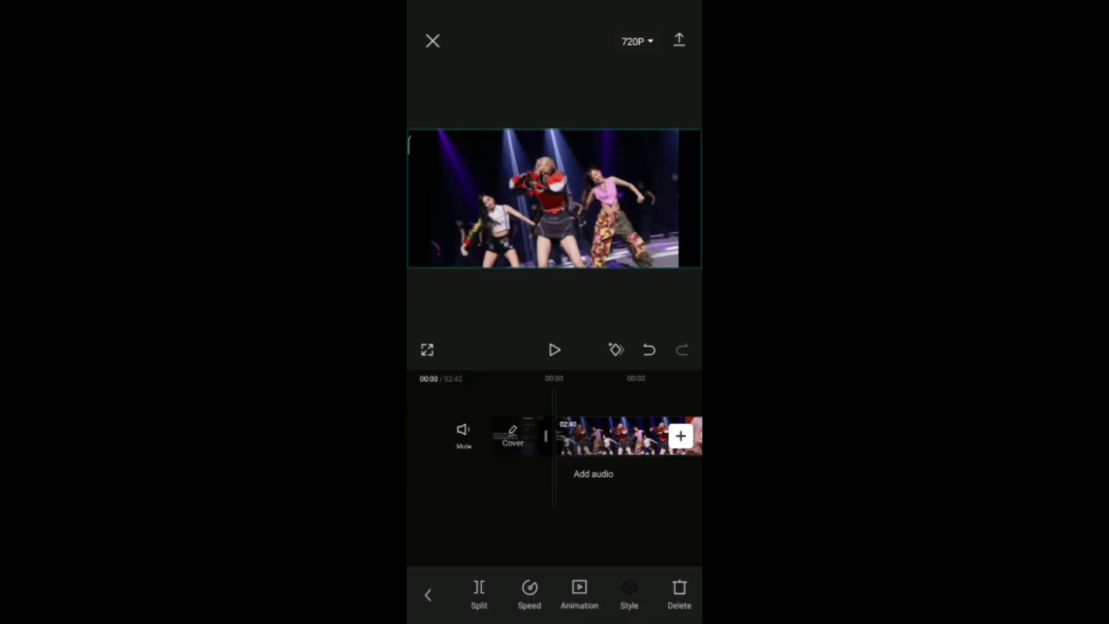
Set the dance clip's constant speed to 5x, shortening it to roughly 34 seconds.
click(529, 594)
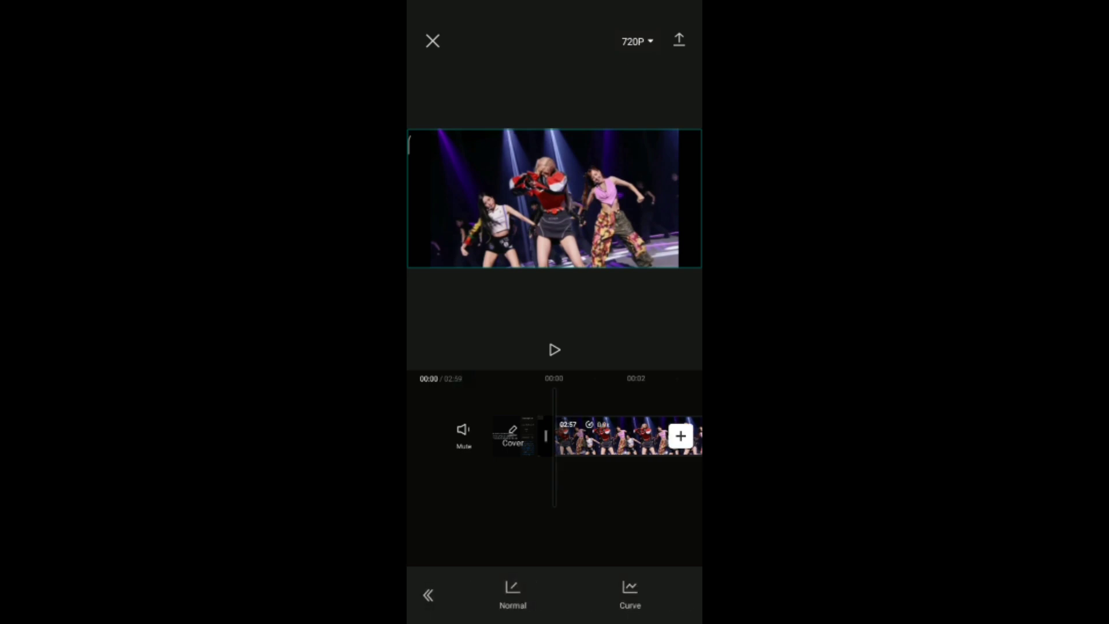
click(512, 593)
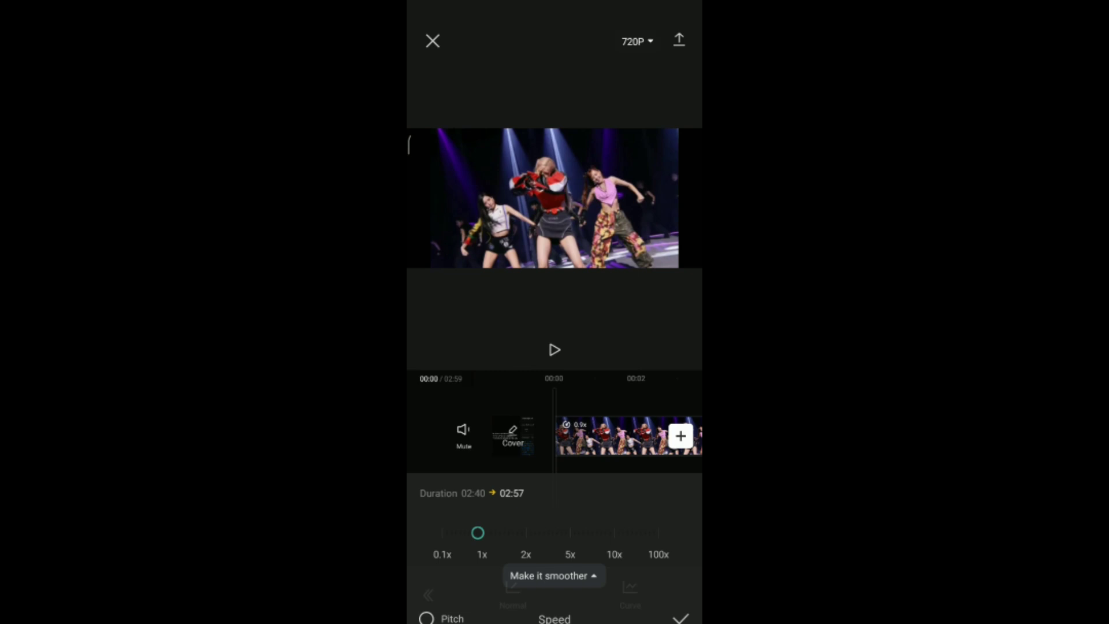
drag(477, 520, 571, 519)
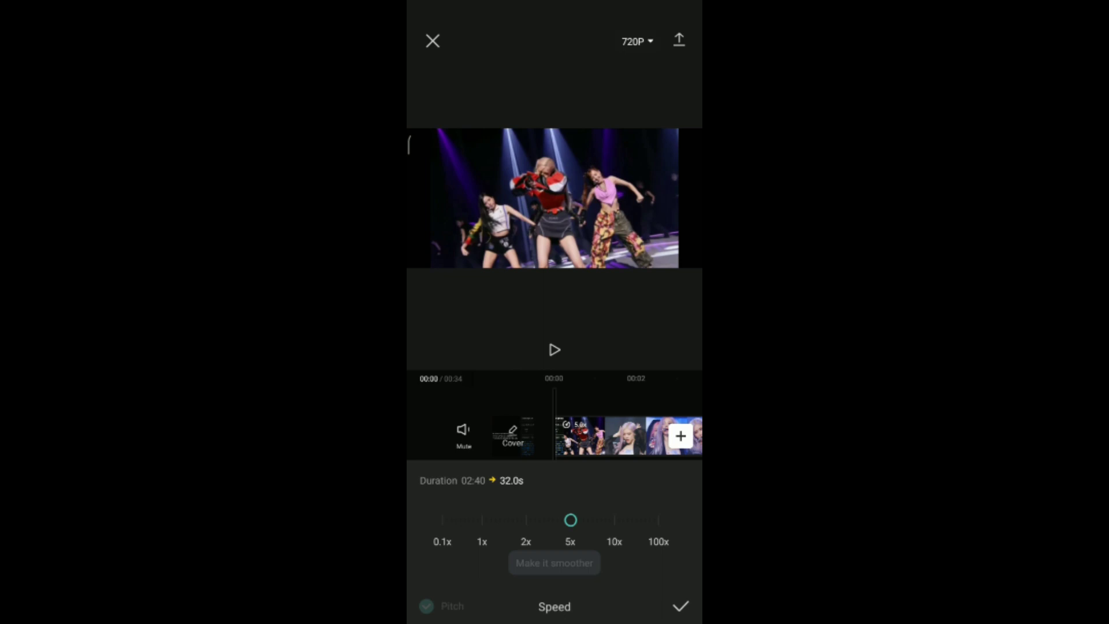
click(680, 607)
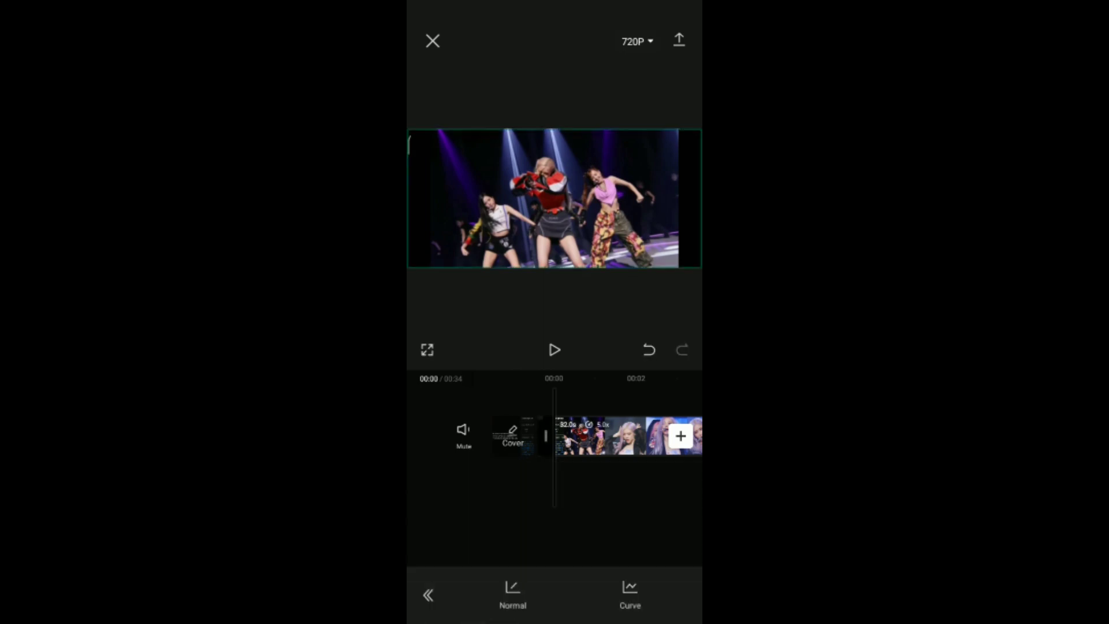
click(428, 595)
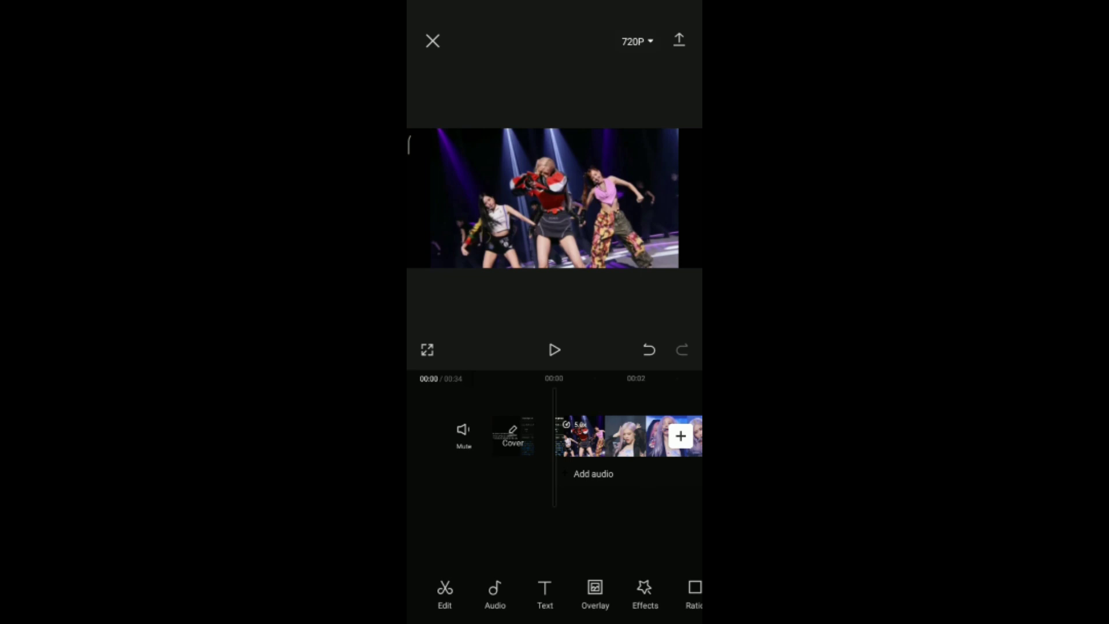
click(555, 349)
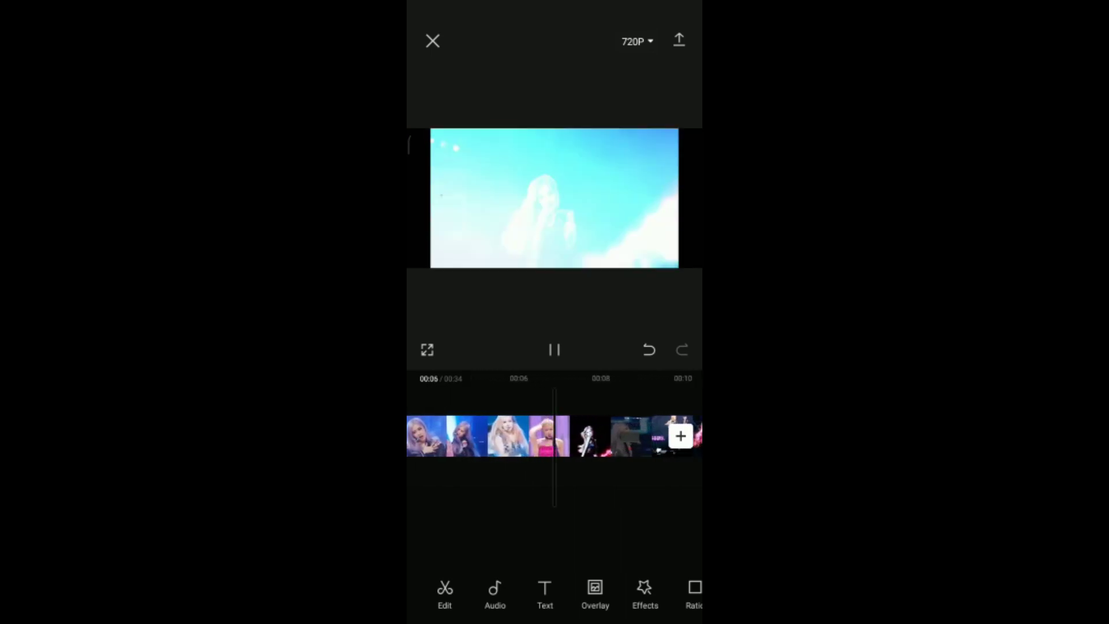
click(555, 349)
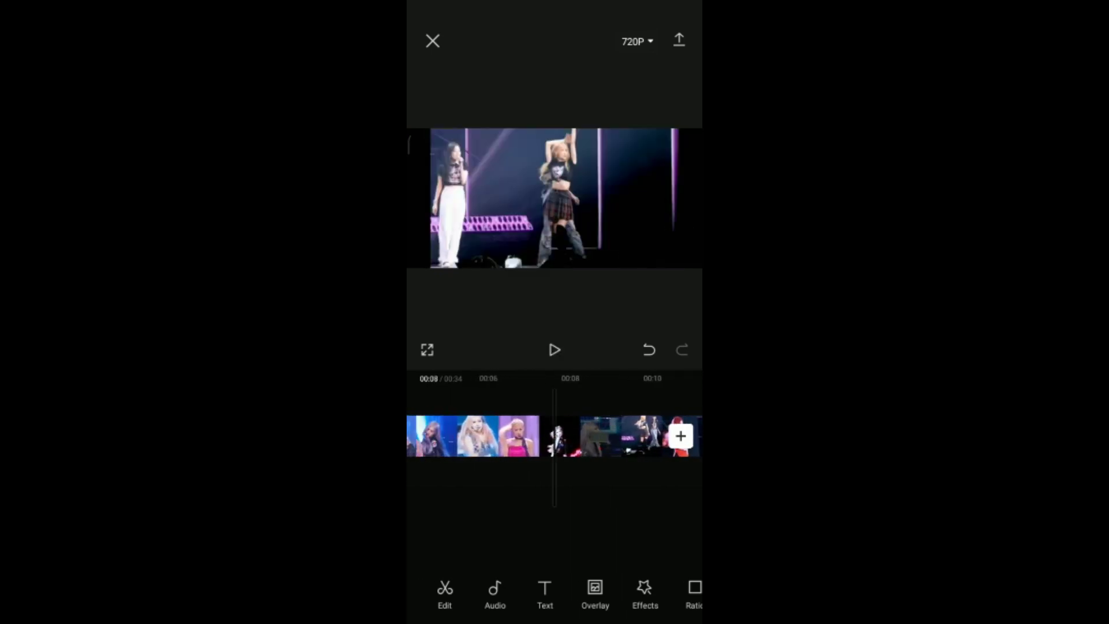
drag(546, 436, 556, 436)
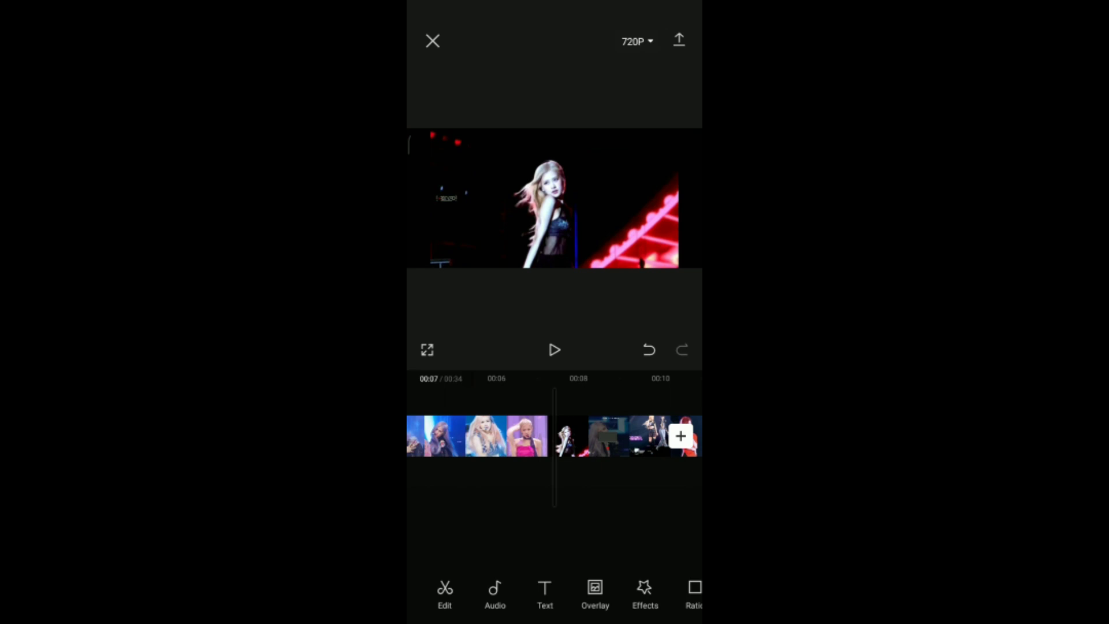
Browse the Video effects list, then glance at the 720P export resolution settings.
click(644, 594)
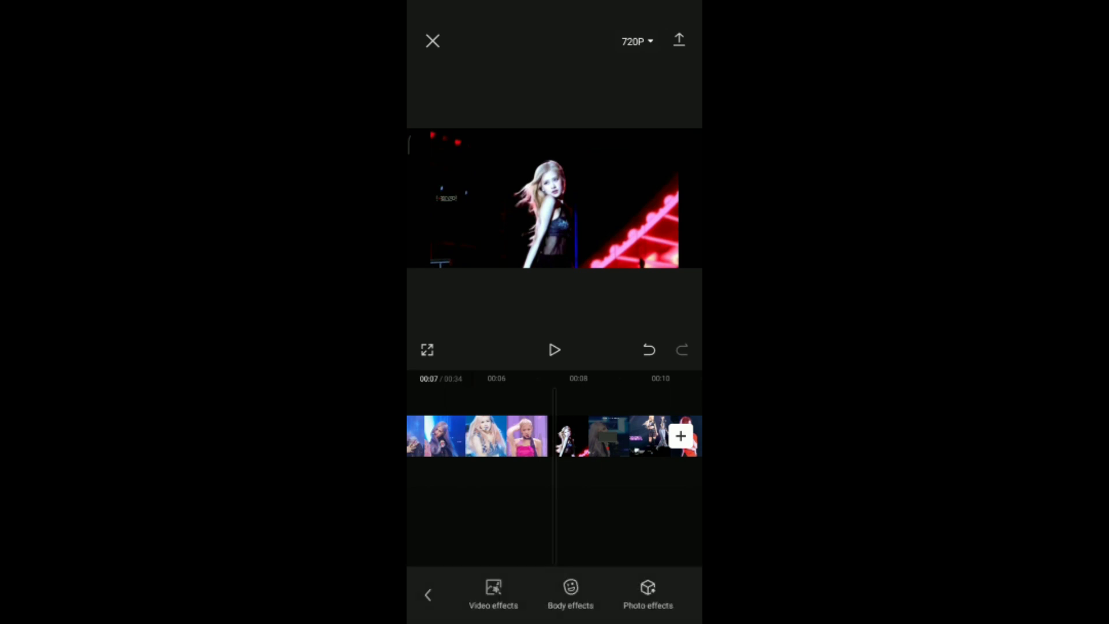
click(493, 594)
click(637, 41)
click(637, 41)
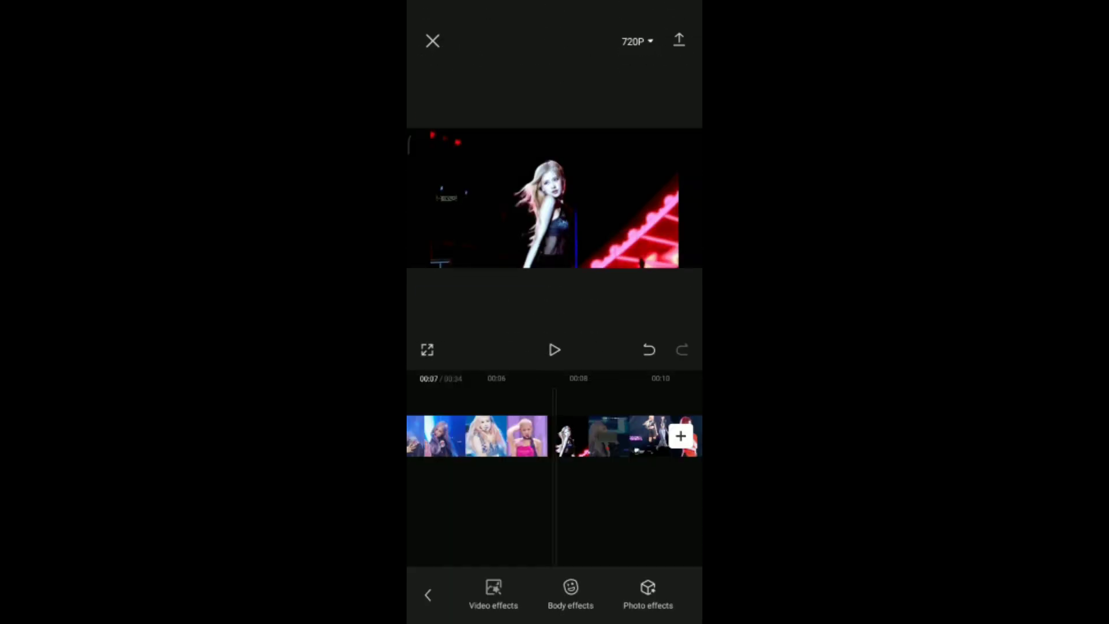